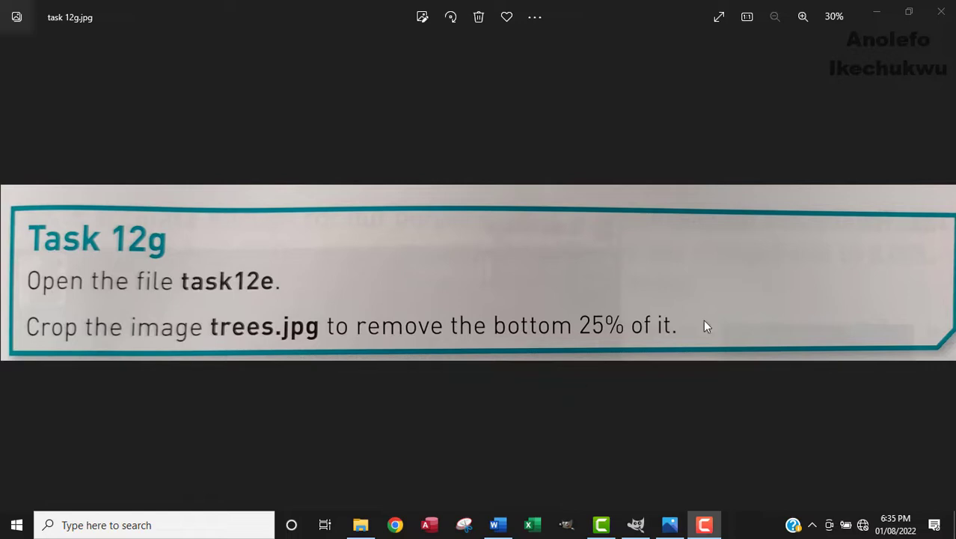
Browse to Chapter 12 > Worked_Chapter 12 in a maximized File Explorer and select task12e.docx
click(877, 12)
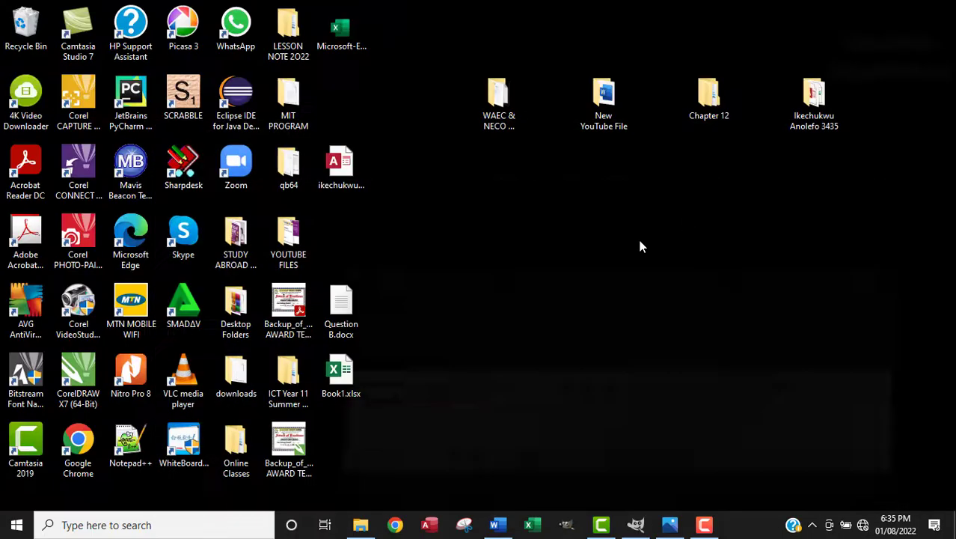
double_click(712, 104)
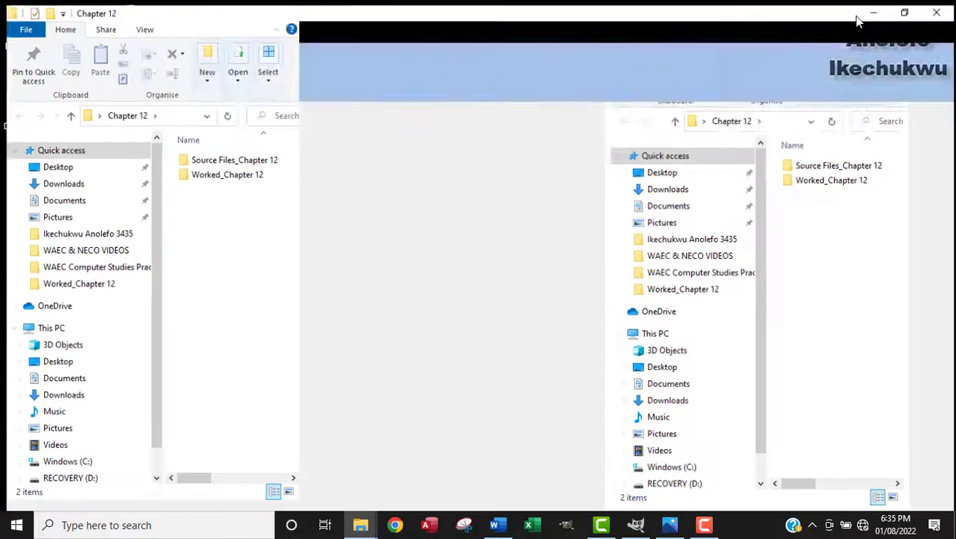
click(857, 10)
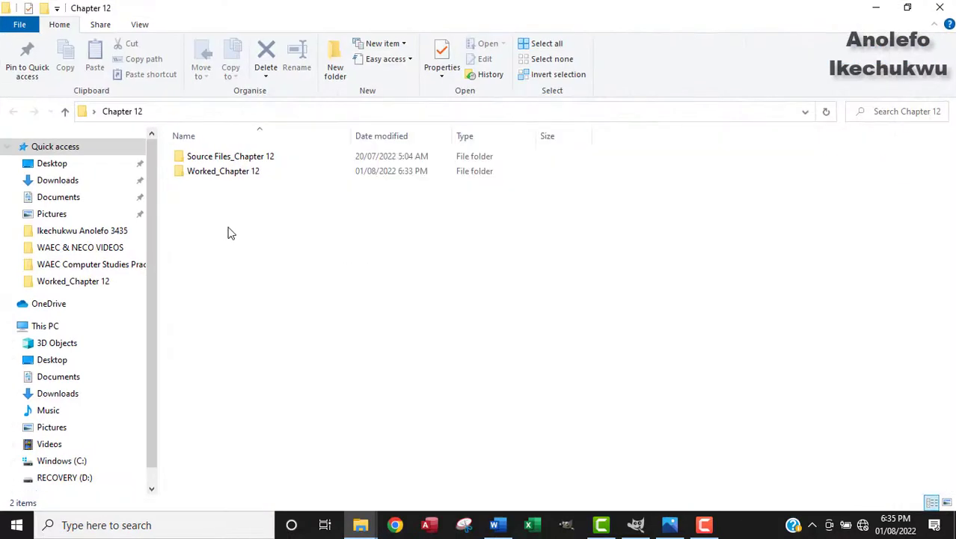
double_click(246, 172)
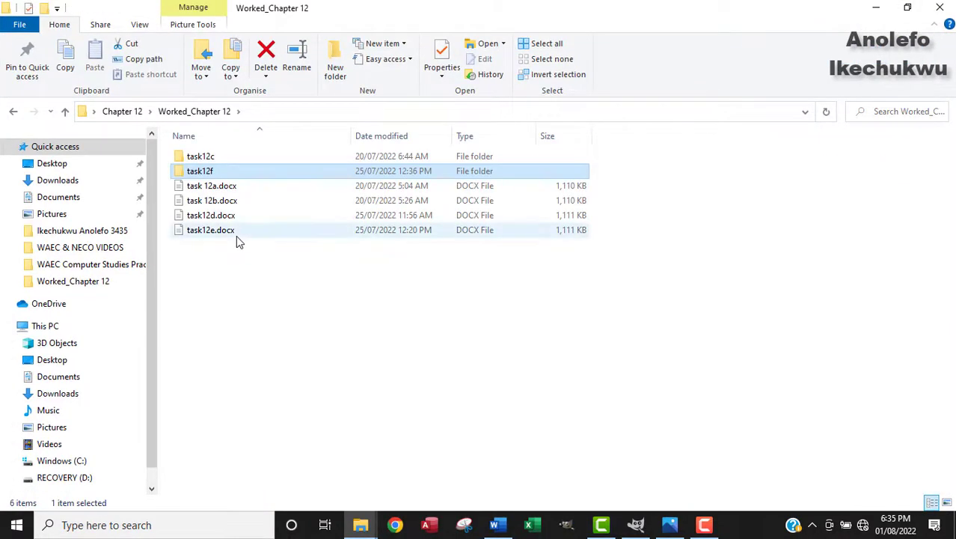
click(236, 233)
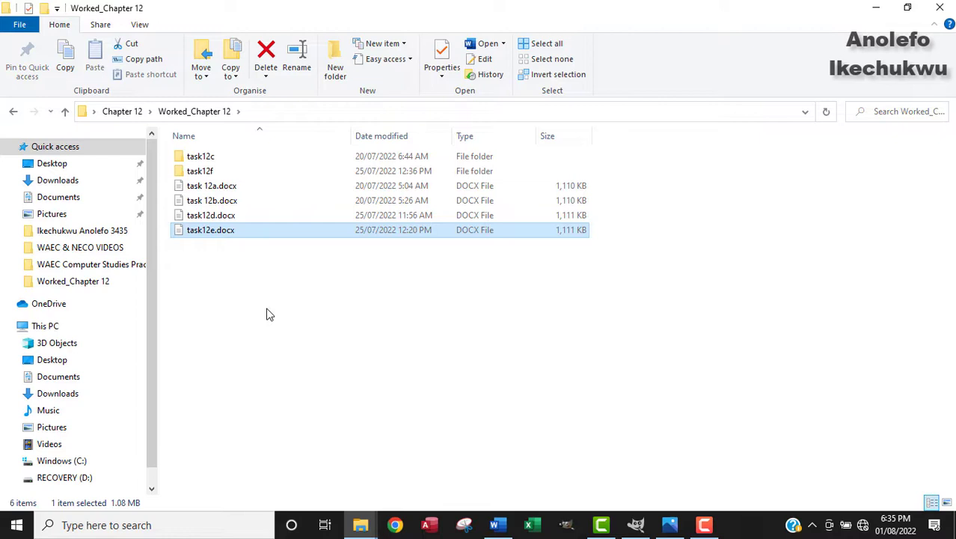
Open task12e.docx in Word and choose Worked_Chapter 12 as the Save As location
key(Return)
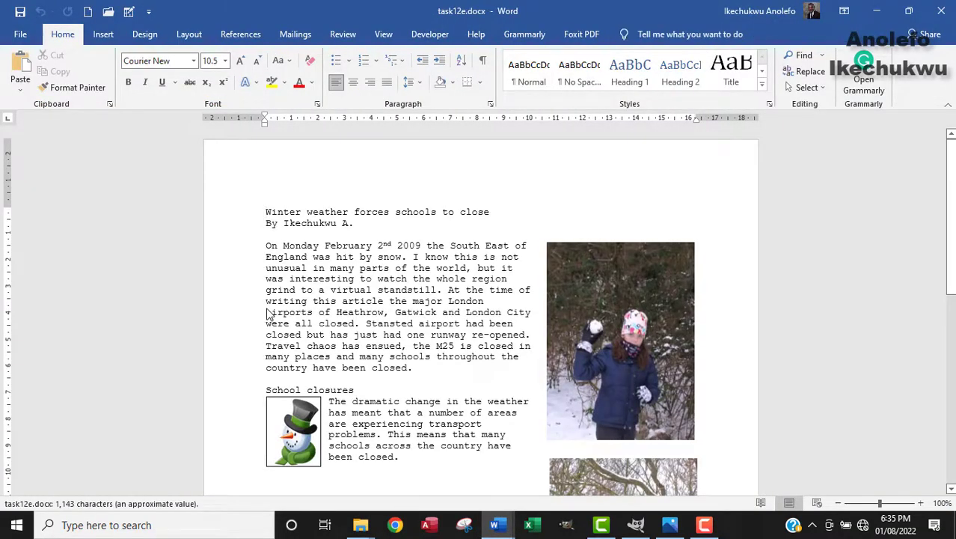
click(25, 40)
click(57, 227)
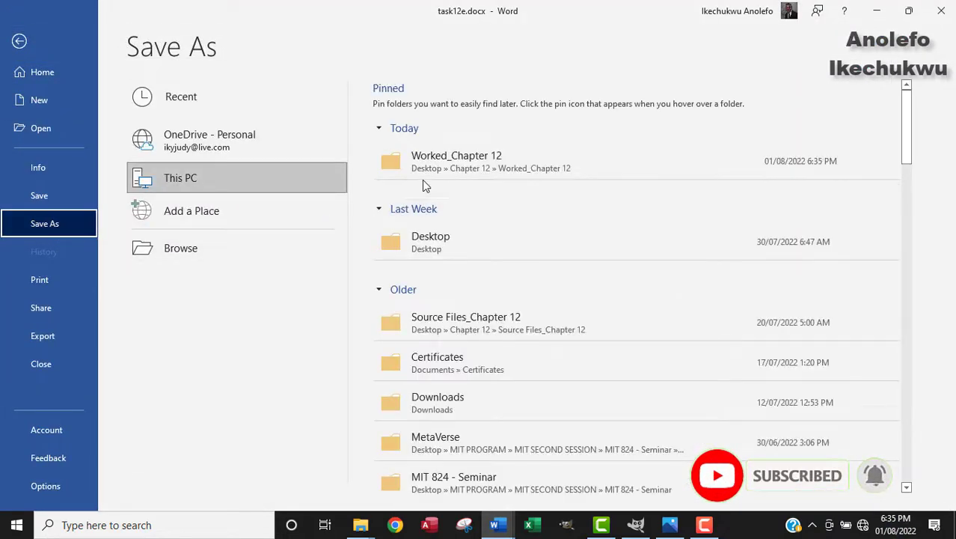
click(419, 163)
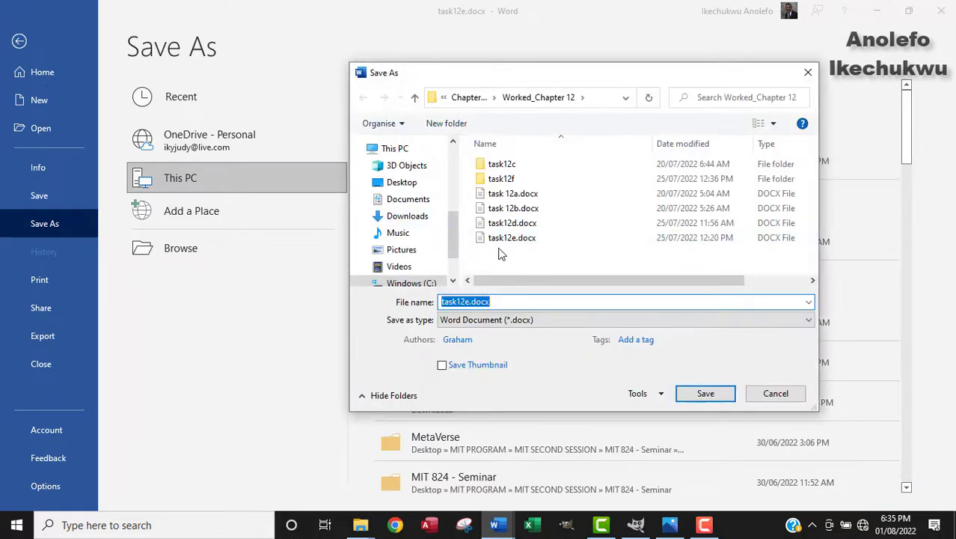
Rename the copy to task12g and save it
click(516, 301)
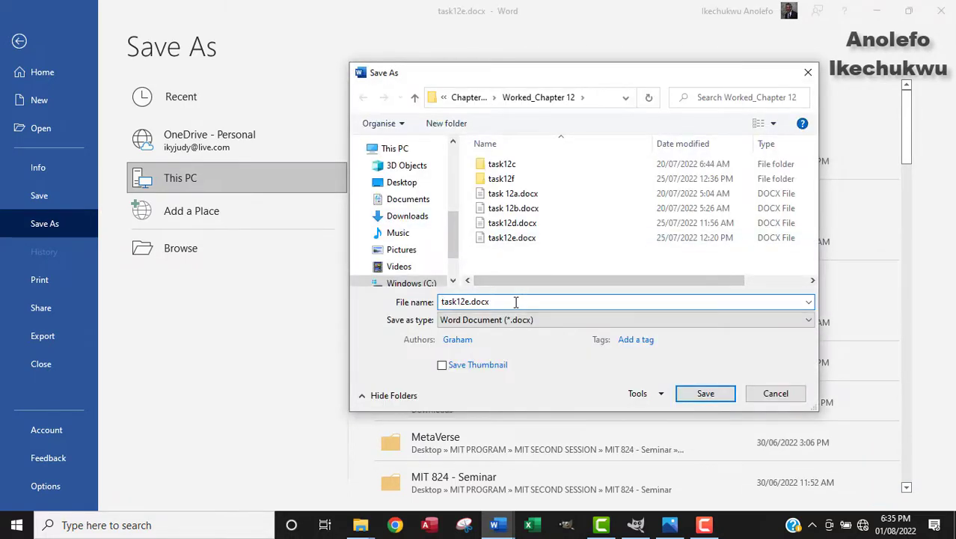
drag(516, 302, 469, 301)
key(BackSpace)
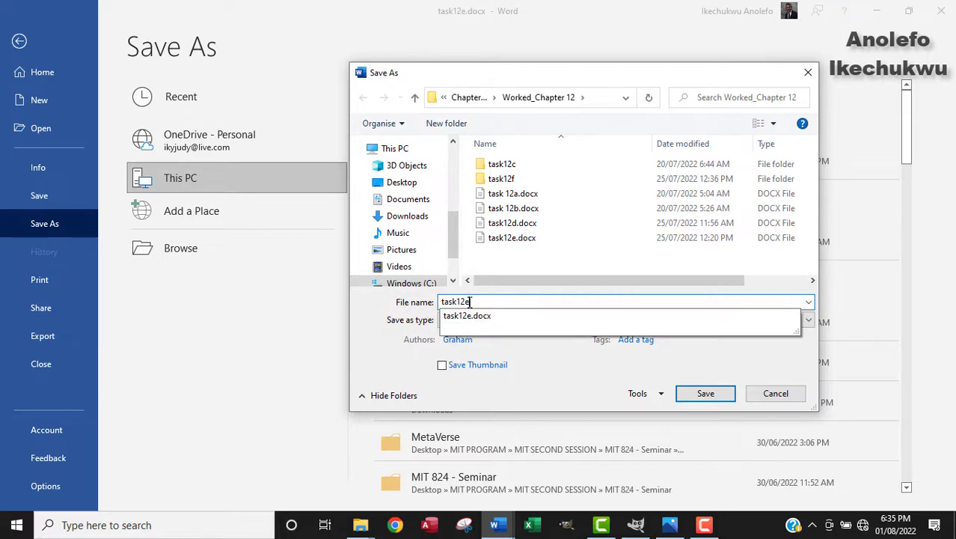
key(BackSpace)
text(g)
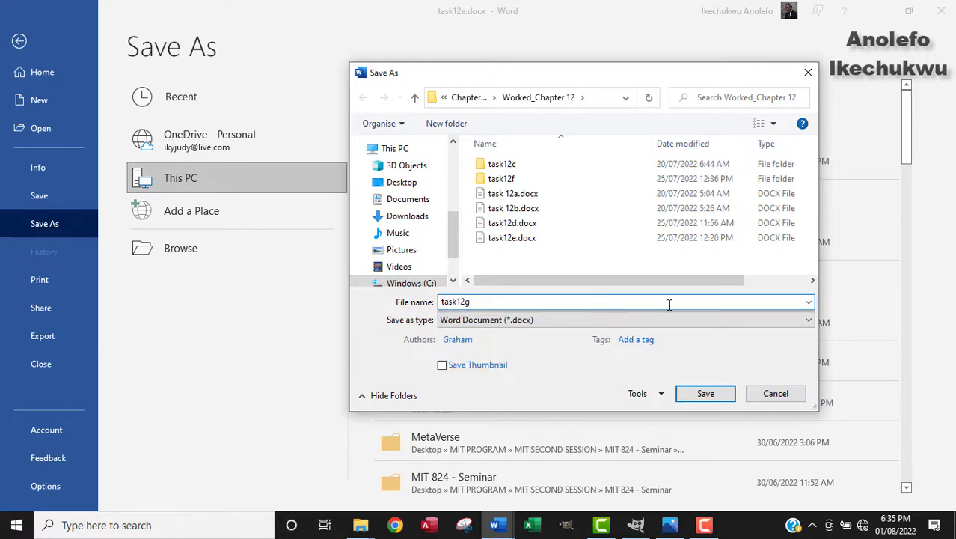
click(704, 395)
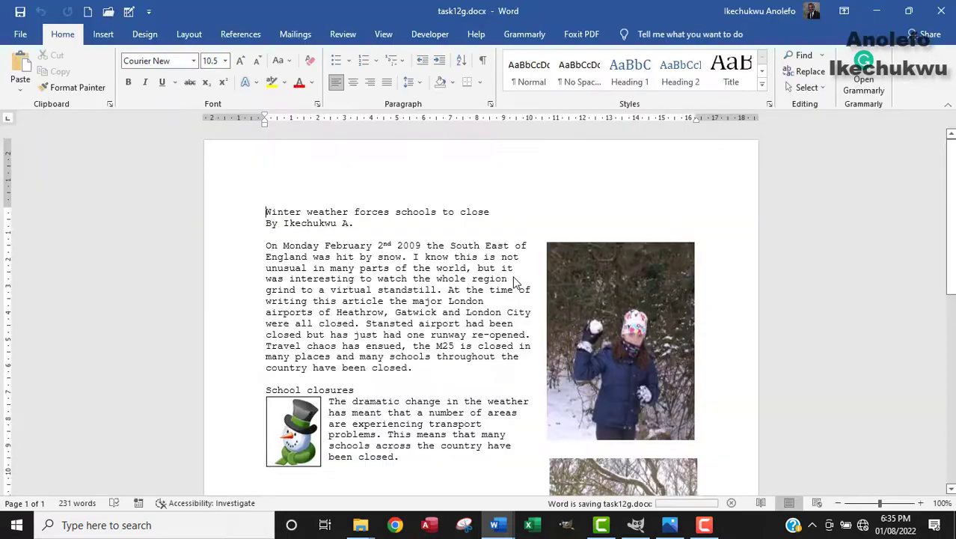
Scroll down to the snowy trees picture beside the schools table and turn on Picture Format's Crop tool
scroll(562, 288, down, 1)
scroll(562, 288, down, 5)
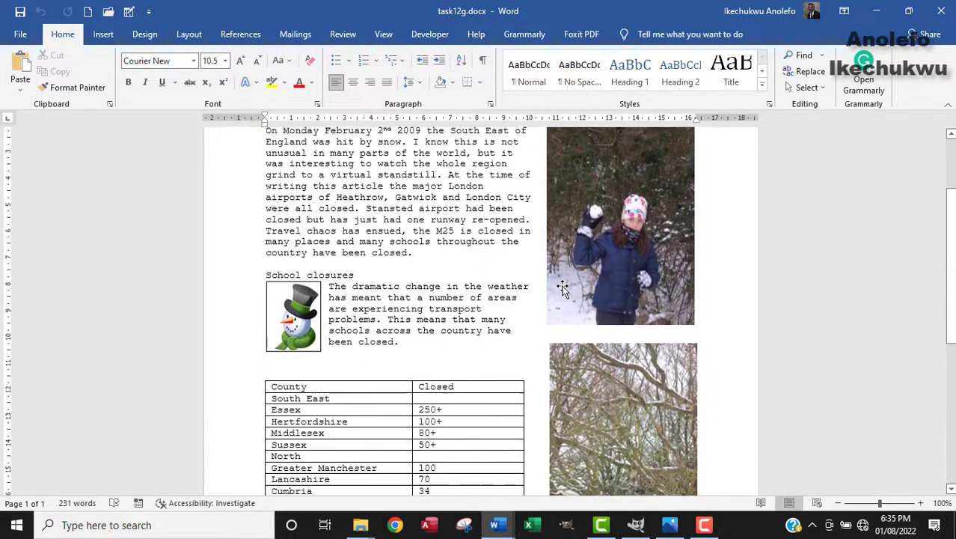
click(619, 327)
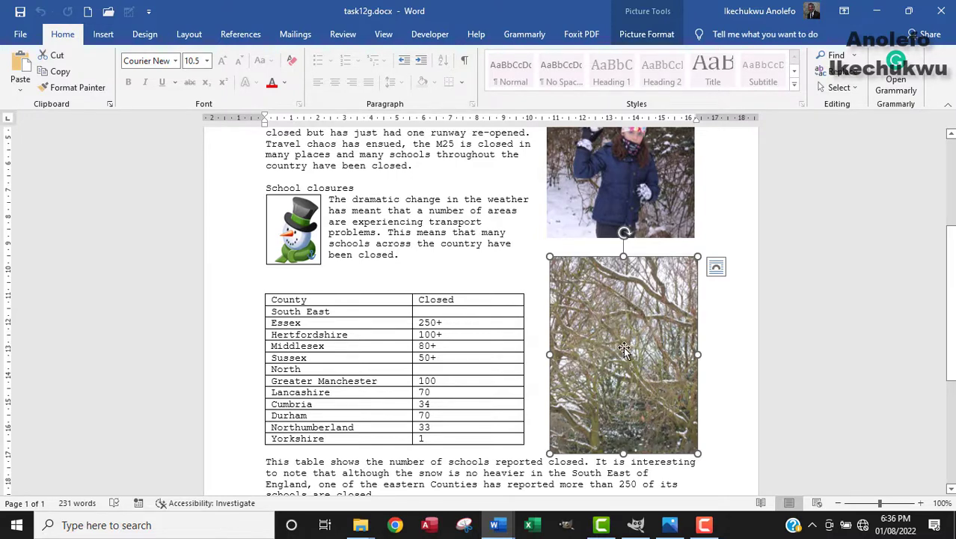
click(636, 37)
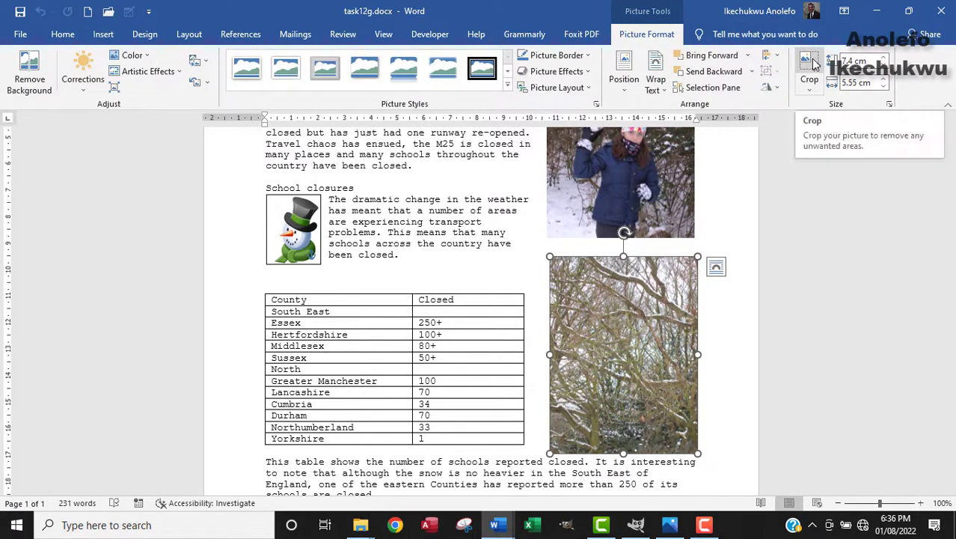
click(810, 85)
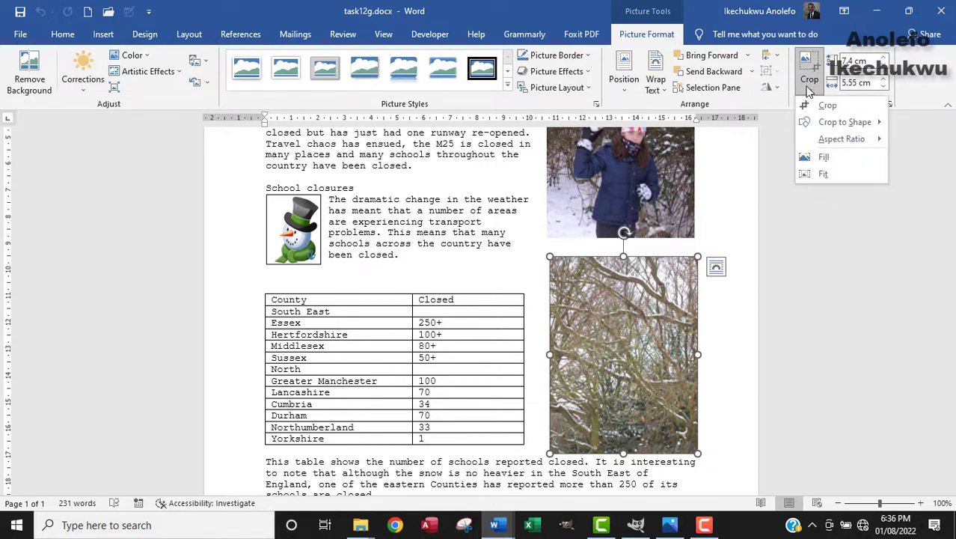
click(819, 109)
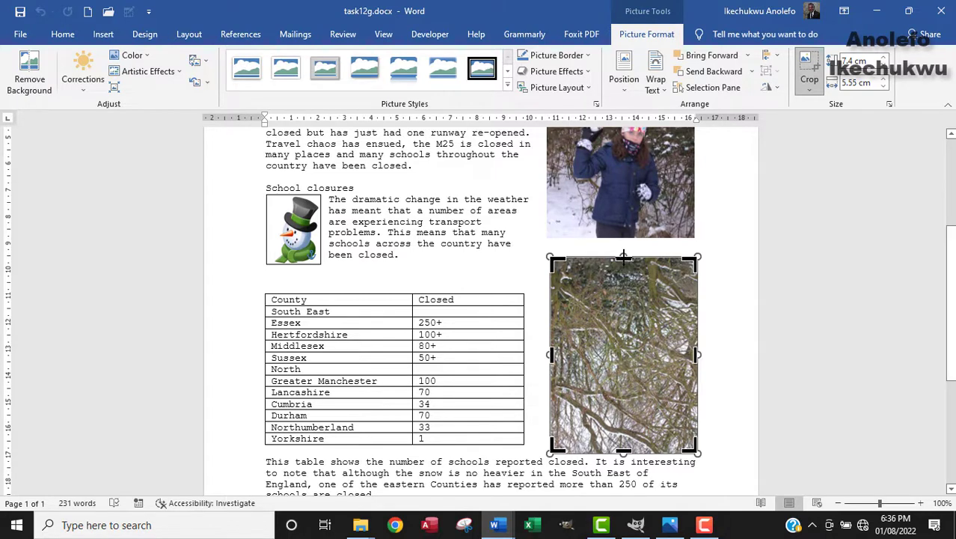
Drag the top crop handle down to cut the trees picture to 5.7 cm high, then apply
drag(623, 257, 623, 301)
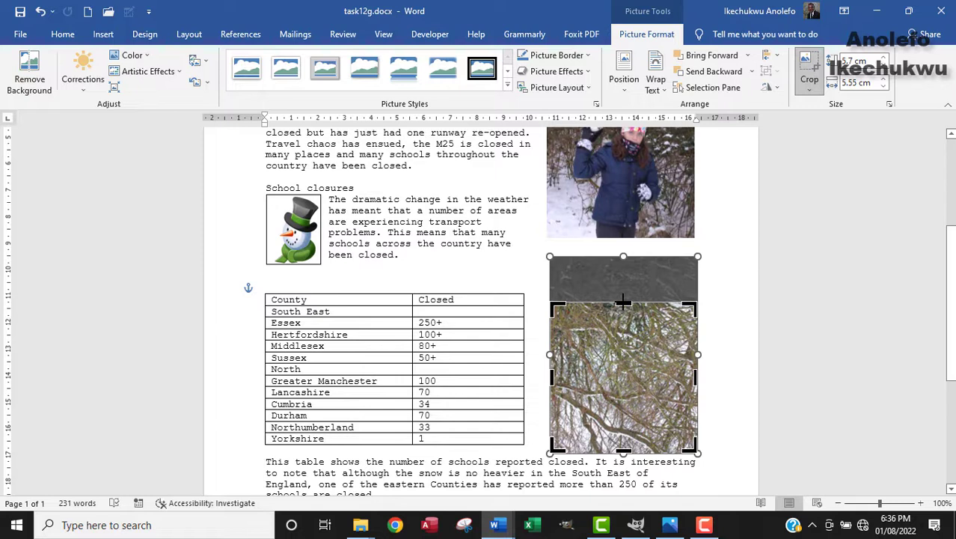
click(809, 68)
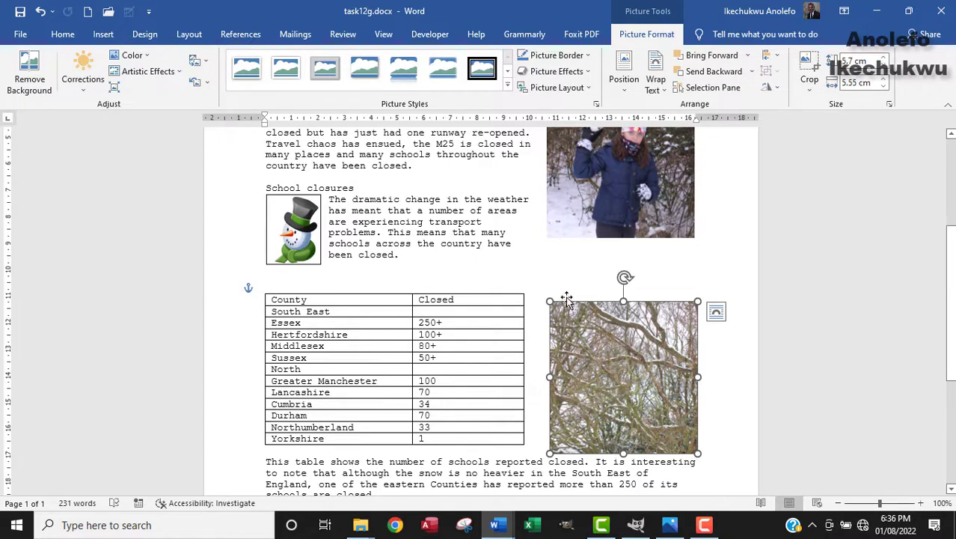
Undo trial resizes back to 5.7 cm, then align the photo's top with the table and deselect
drag(549, 301, 162, 157)
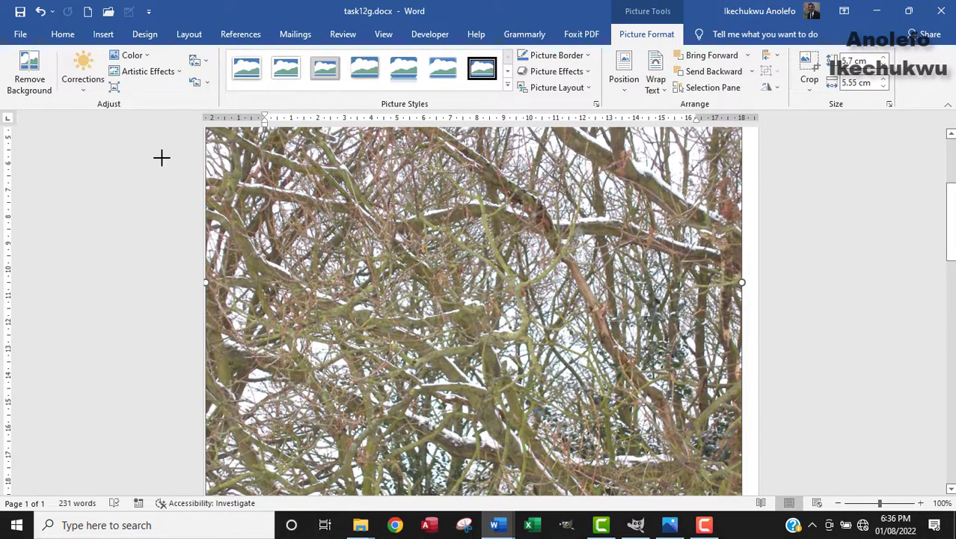
drag(162, 157, 280, 267)
drag(237, 230, 188, 202)
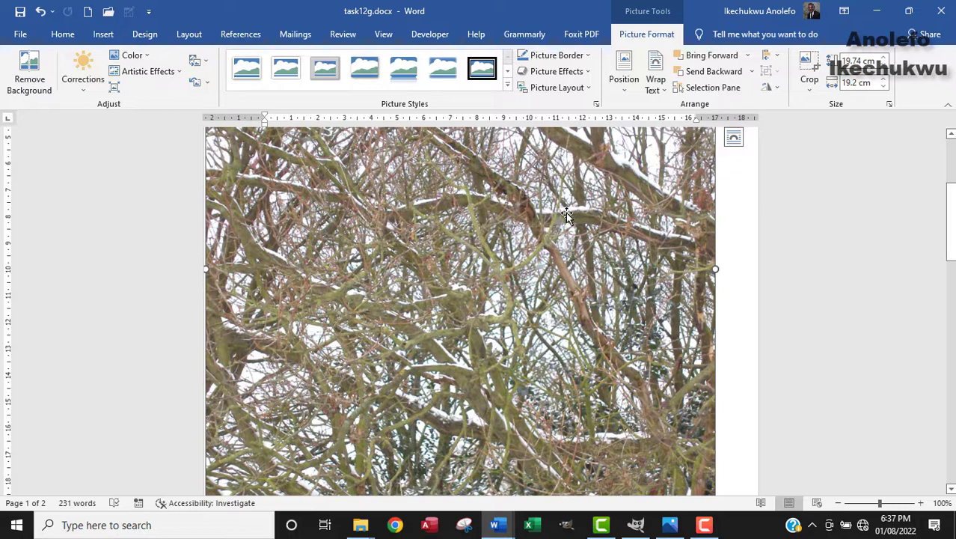
drag(557, 213, 564, 214)
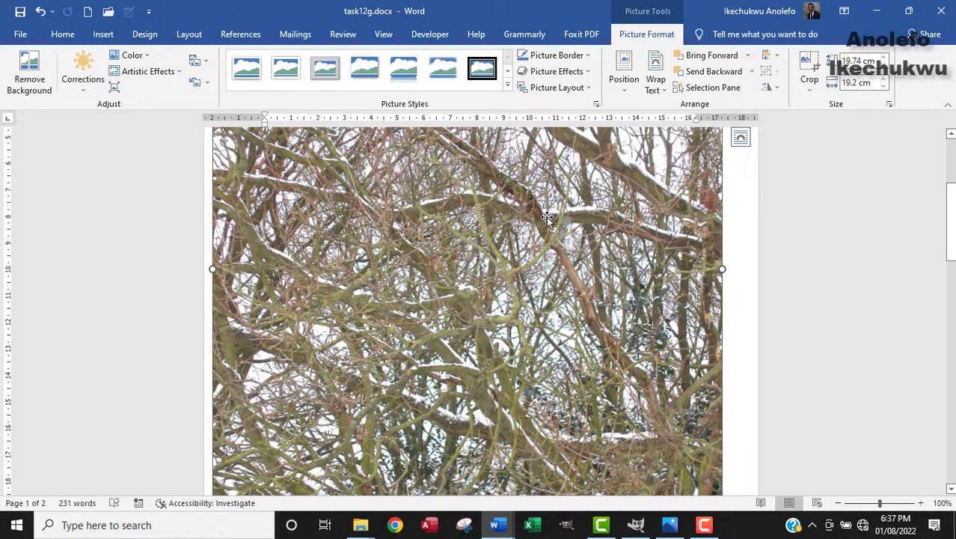
key(ctrl+z)
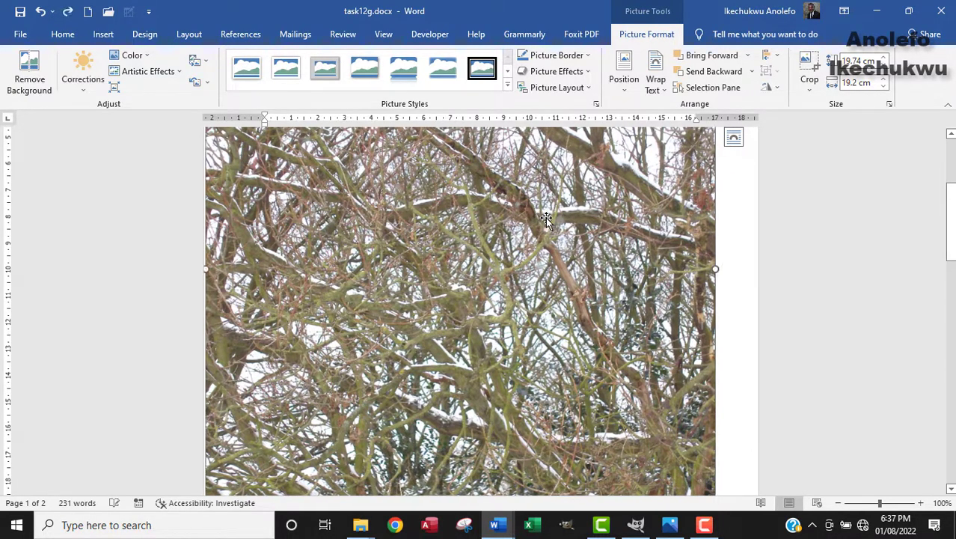
key(ctrl+z)
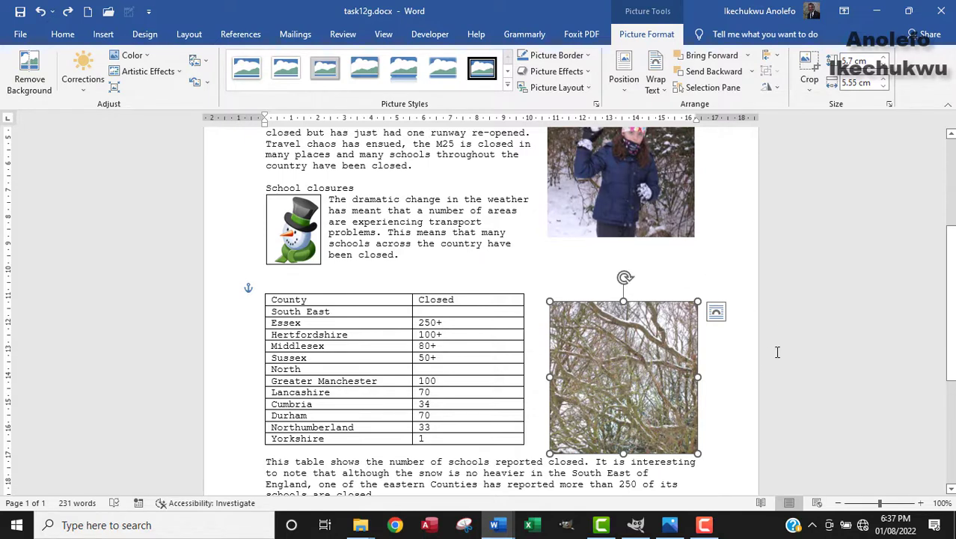
drag(636, 380, 634, 363)
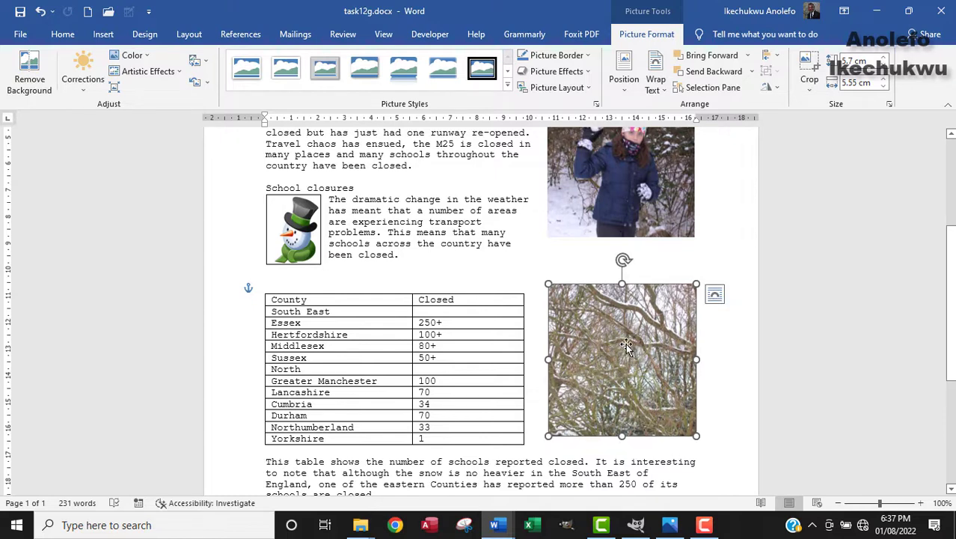
click(761, 333)
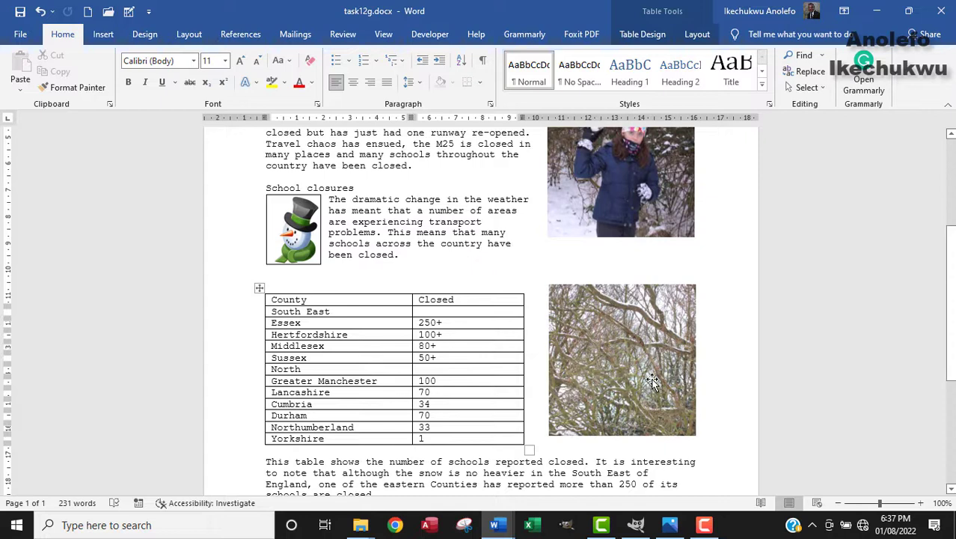
Minimize the open windows and go to Chapter 12 > Worked_Chapter 12 in a maximized Explorer
click(879, 10)
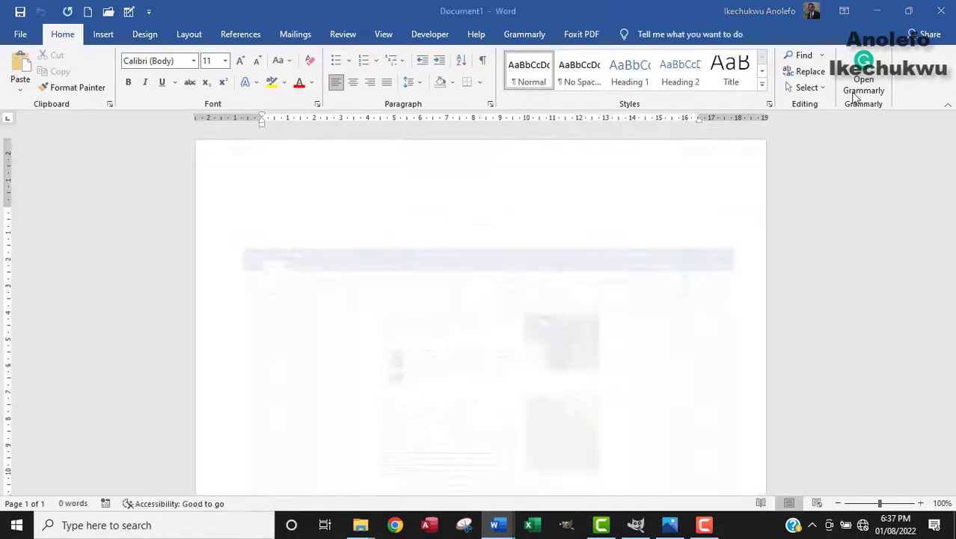
click(880, 10)
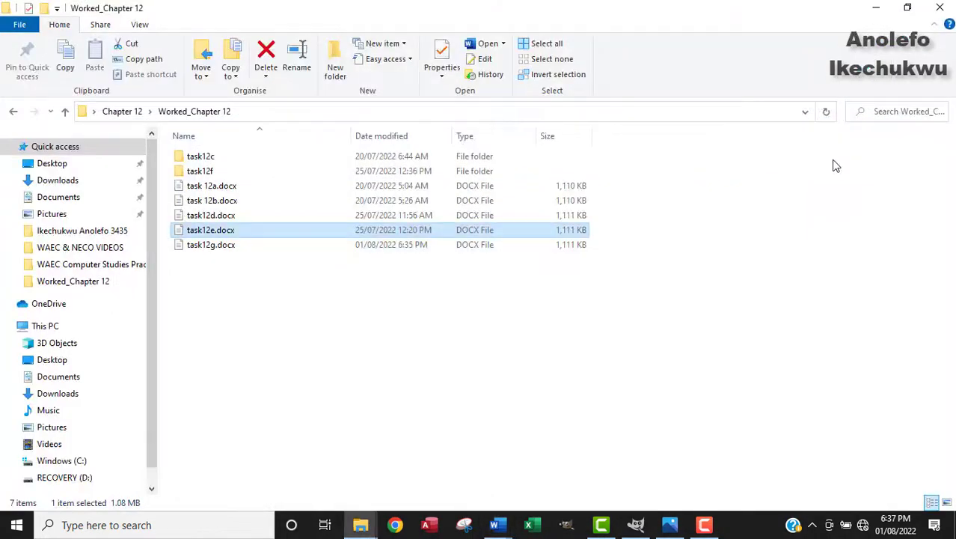
click(874, 12)
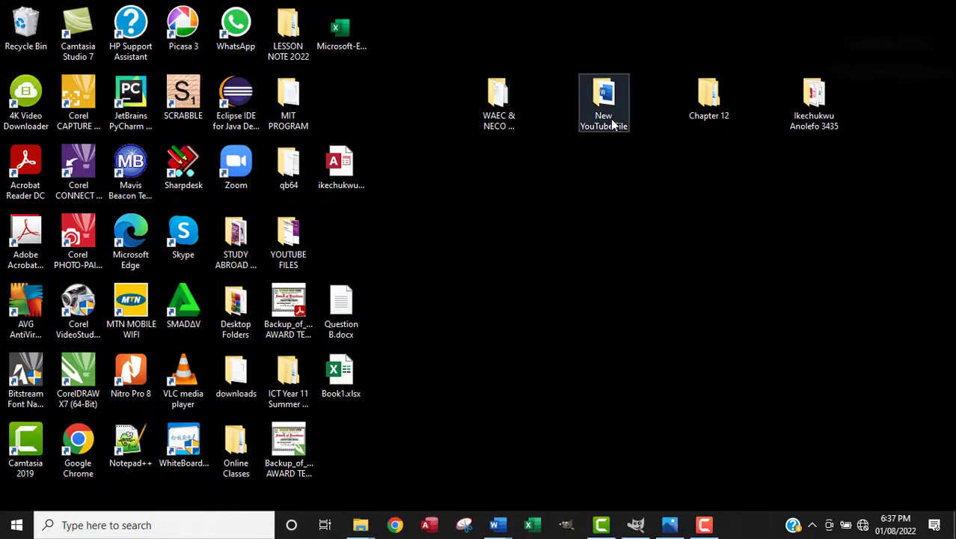
double_click(714, 101)
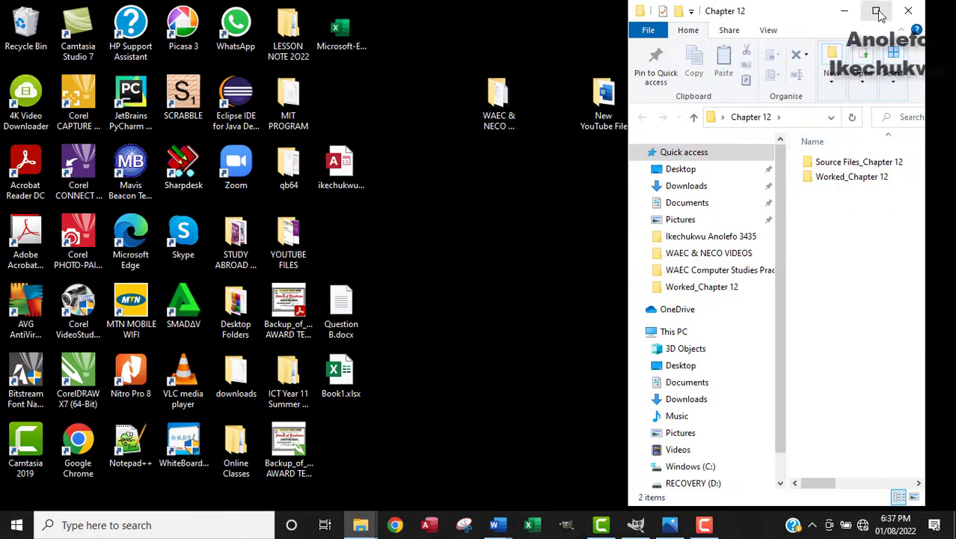
click(878, 13)
double_click(235, 178)
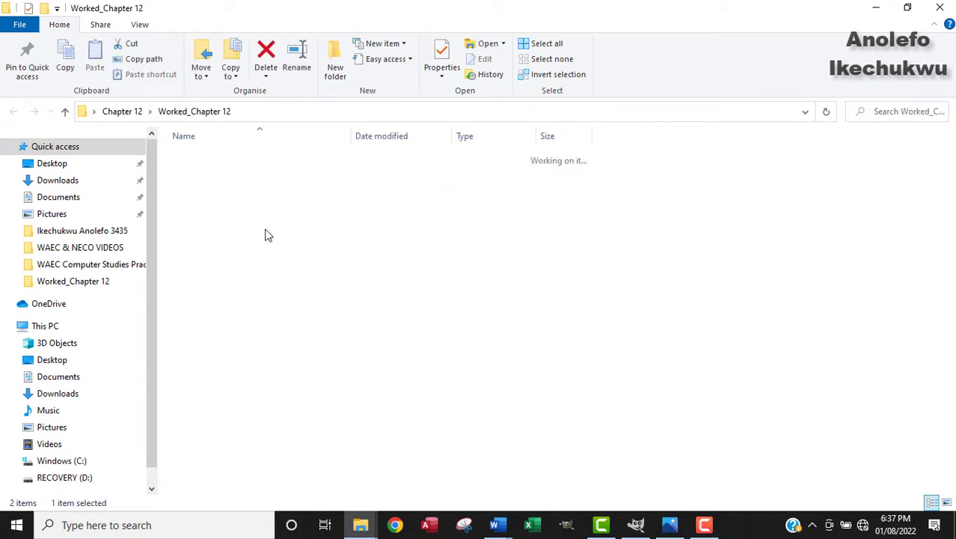
Open the task12f folder and check the options for trees1.jpg without changing anything
click(208, 173)
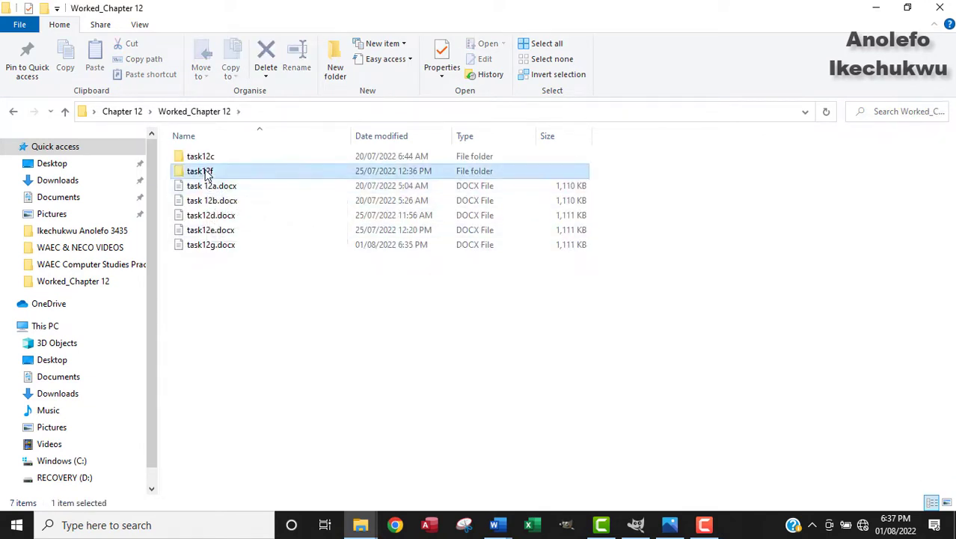
double_click(208, 173)
click(211, 175)
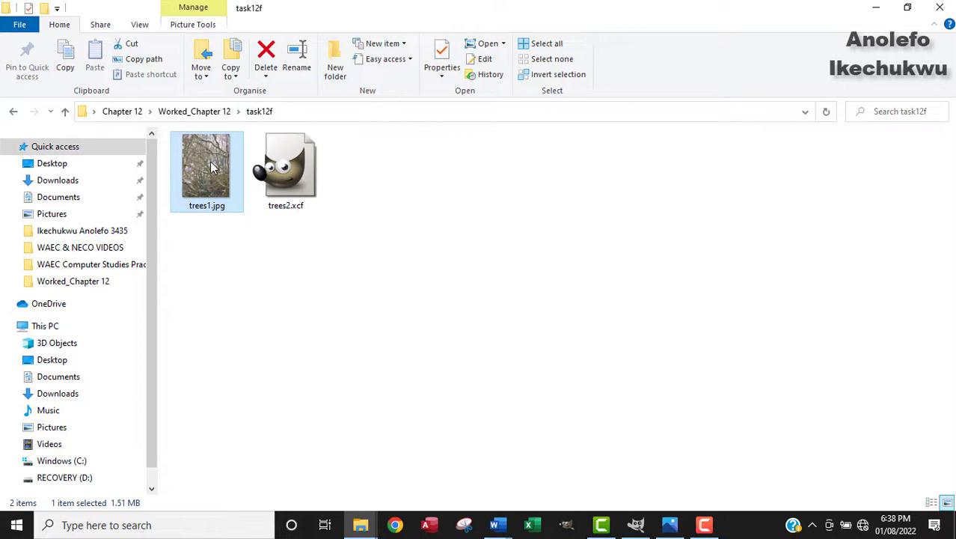
right_click(211, 168)
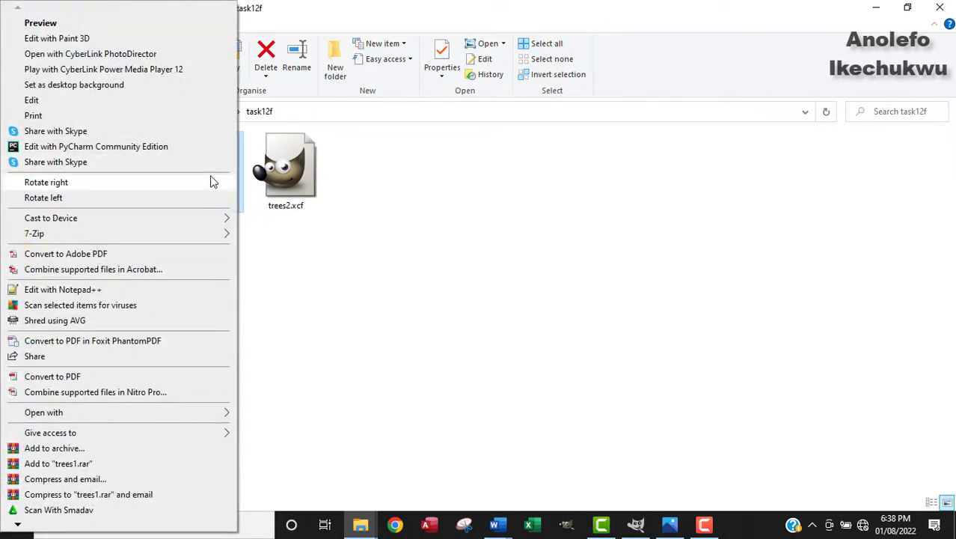
click(363, 258)
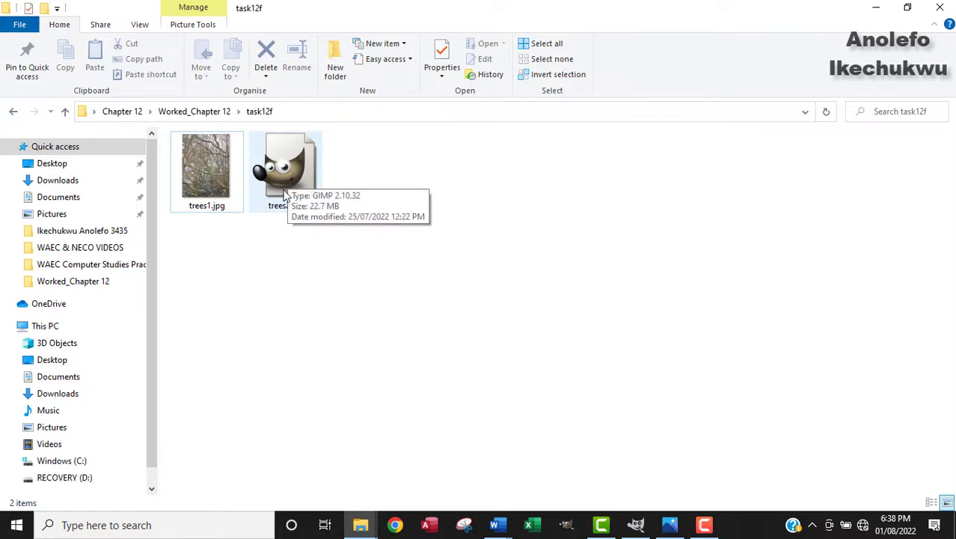
Open trees2.xcf in GIMP and select the Crop Tool
double_click(296, 176)
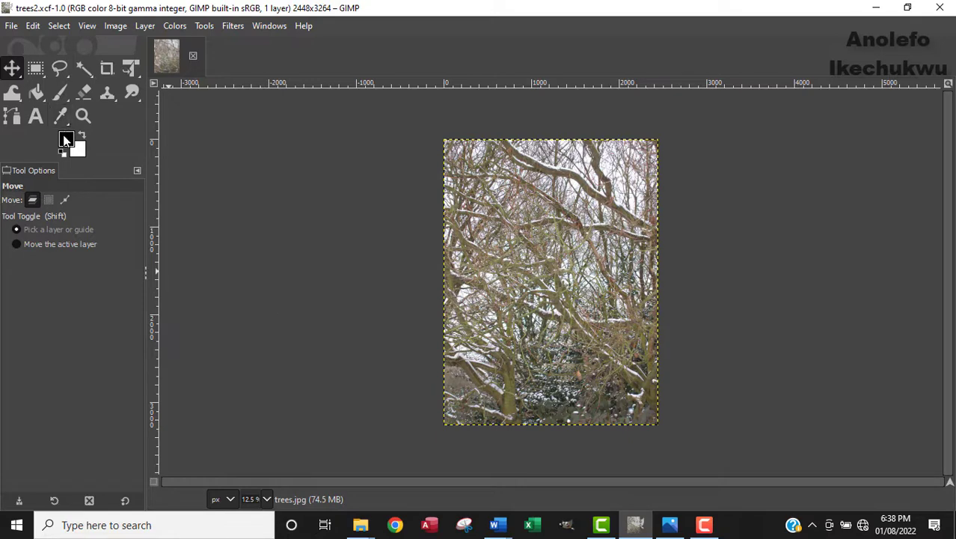
click(107, 70)
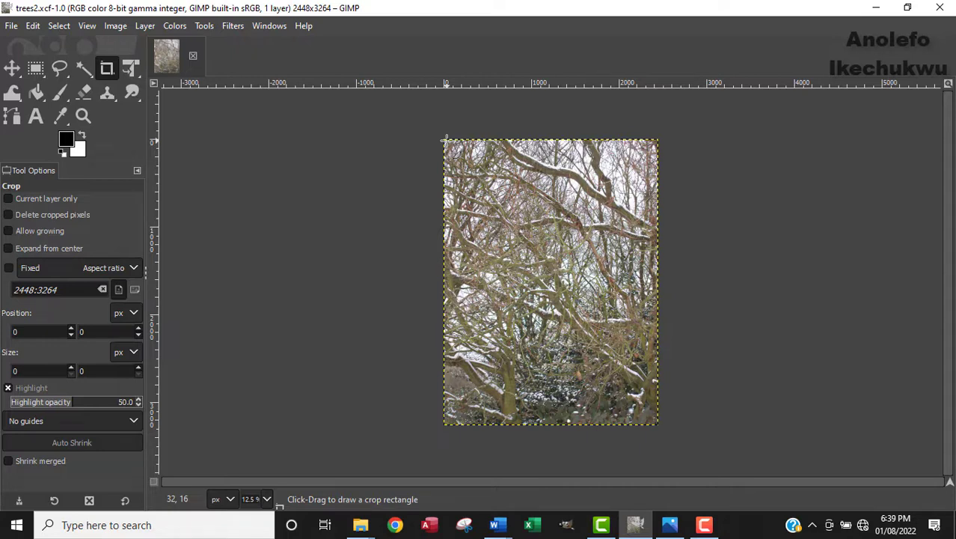
Drag a crop box excluding the bottom quarter and apply it, leaving 2432×2552 pixels
drag(445, 140, 661, 365)
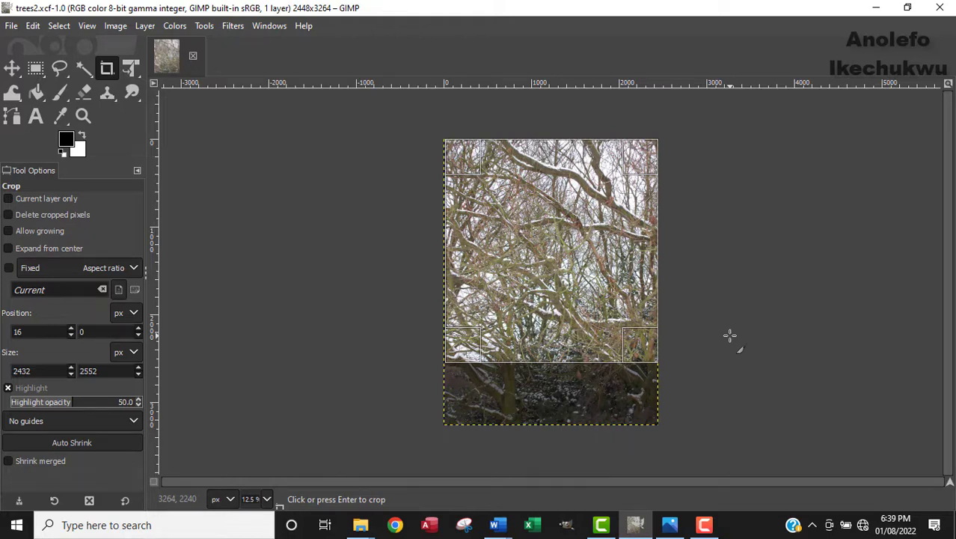
key(Return)
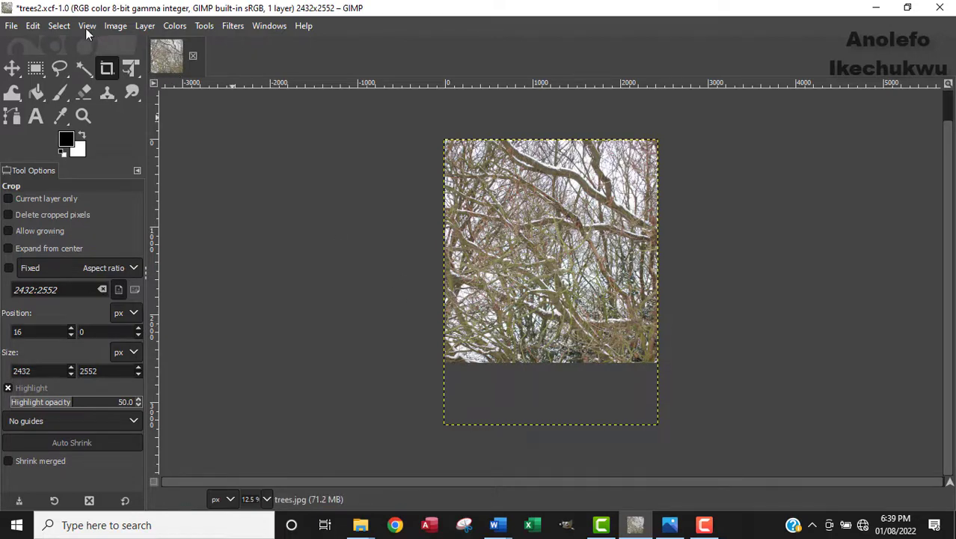
Start a Save As for the cropped image with Worked_Chapter 12 as the destination folder
click(15, 31)
click(14, 30)
click(33, 25)
mouse_move(12, 25)
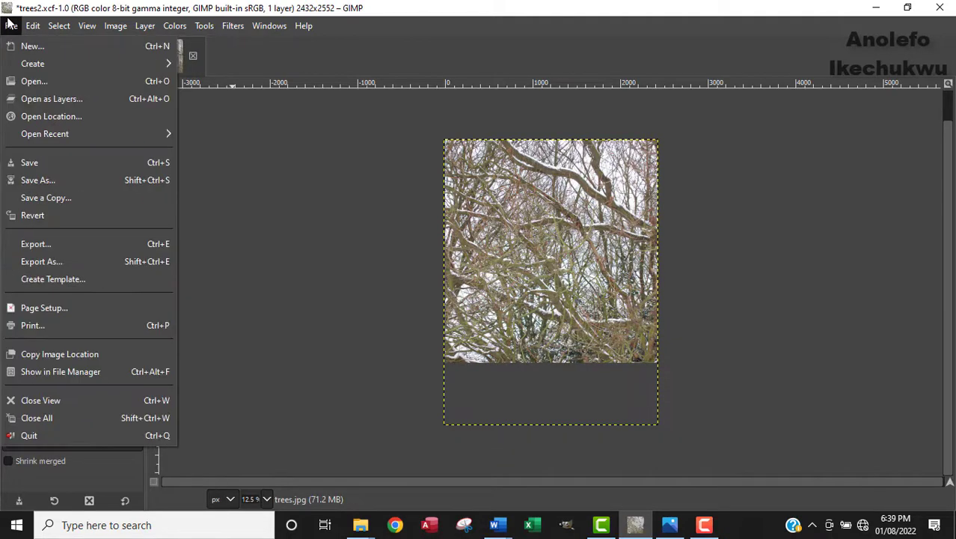
click(49, 185)
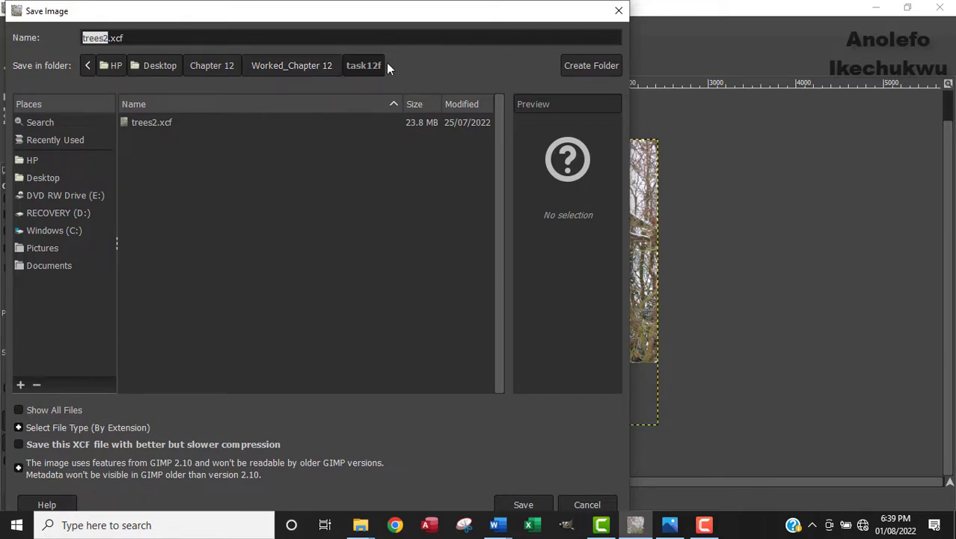
click(281, 63)
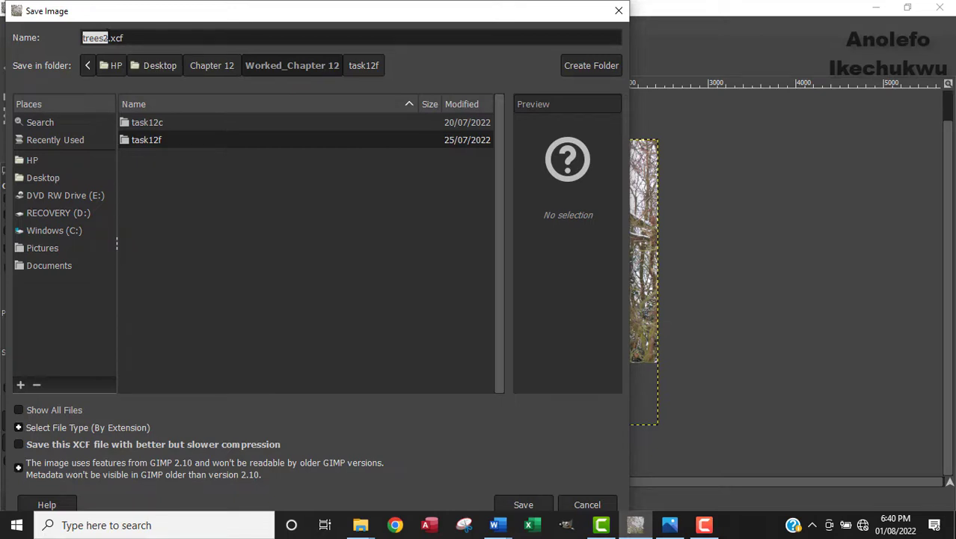
Name the file task12g.xcf and save it
text(task1)
key(BackSpace)
text(12g)
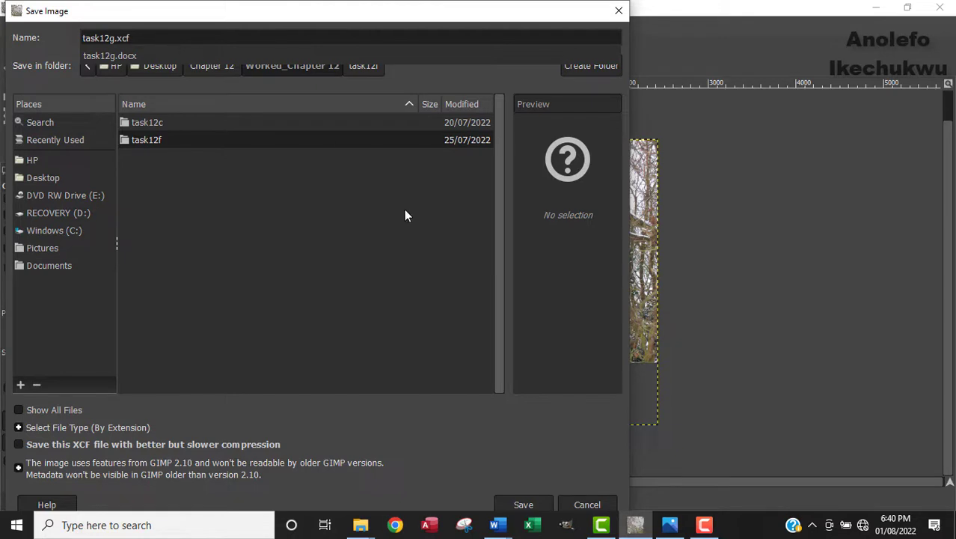
click(522, 505)
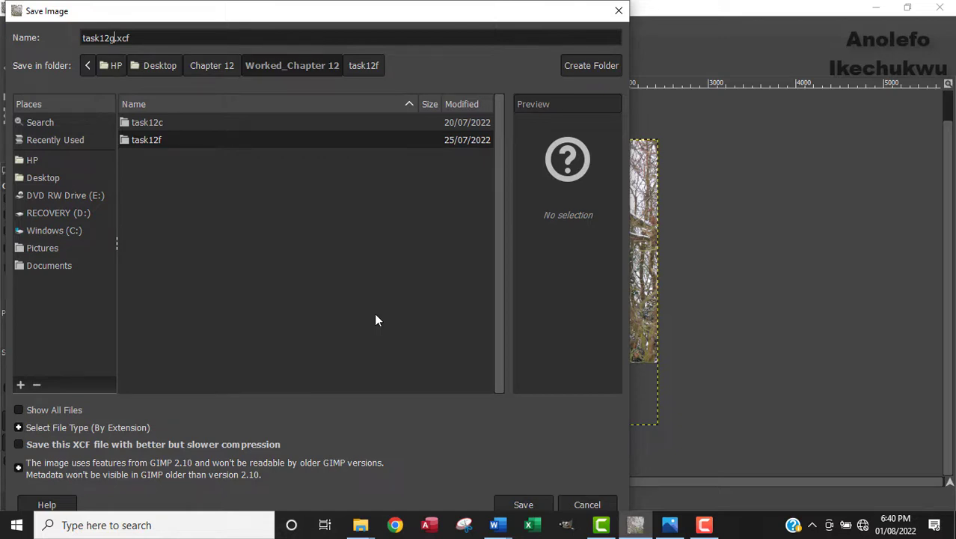
click(523, 505)
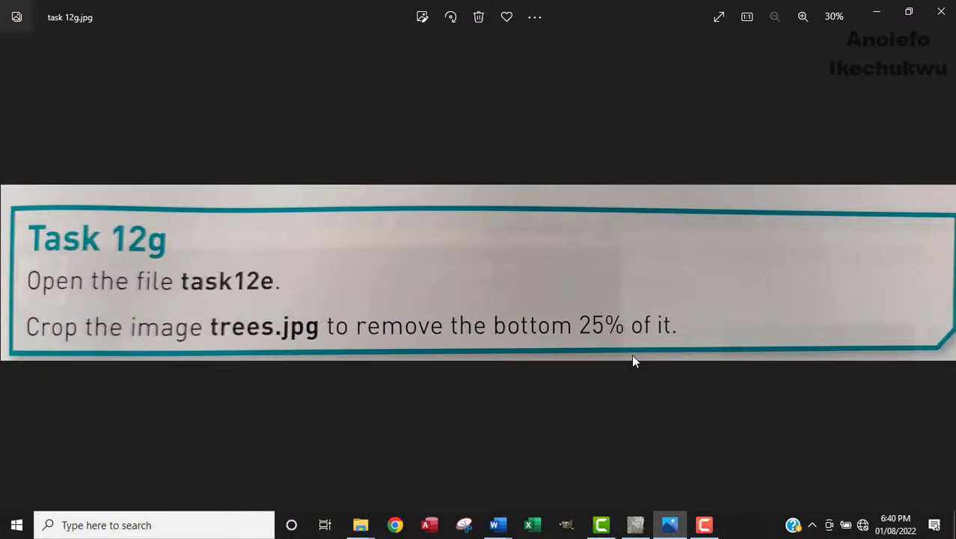
Switch back to task12g.docx through the Word taskbar preview
mouse_move(497, 525)
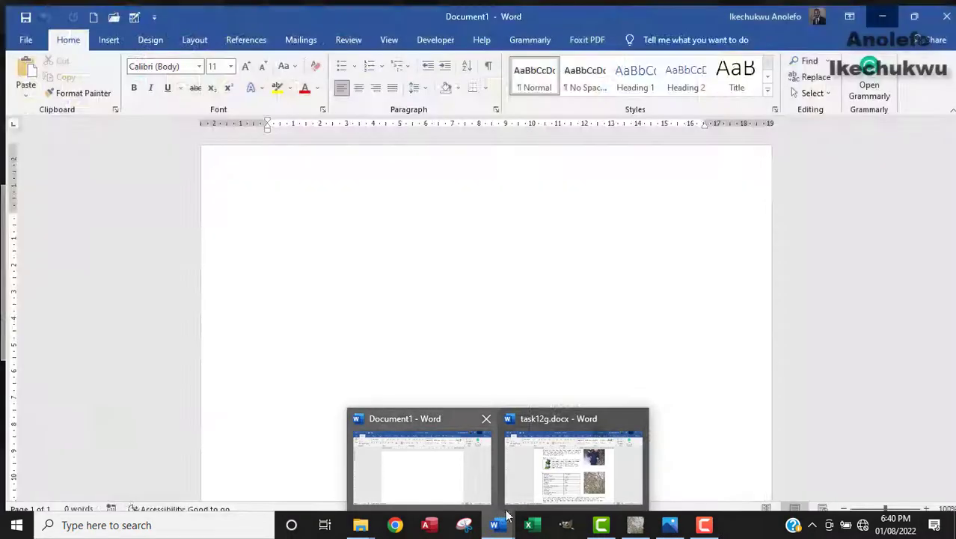
click(561, 467)
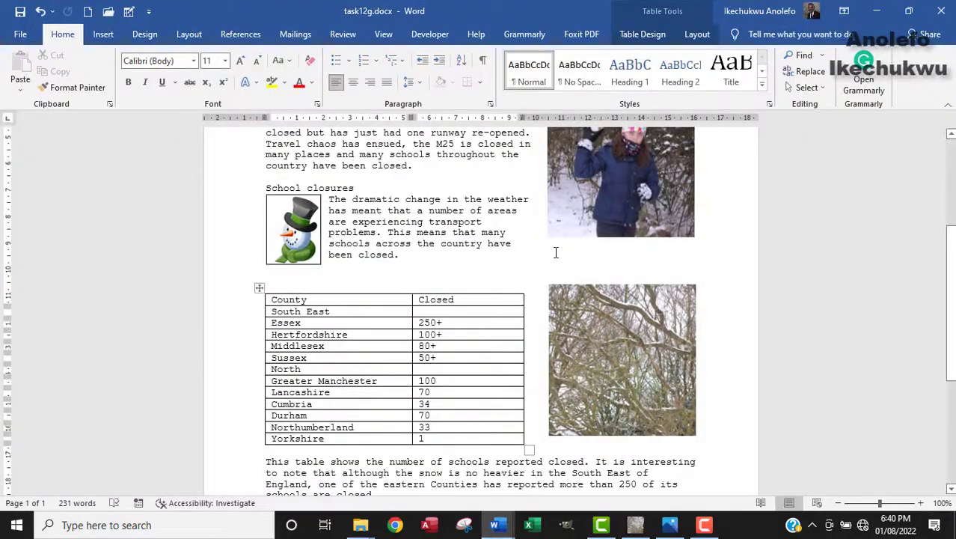